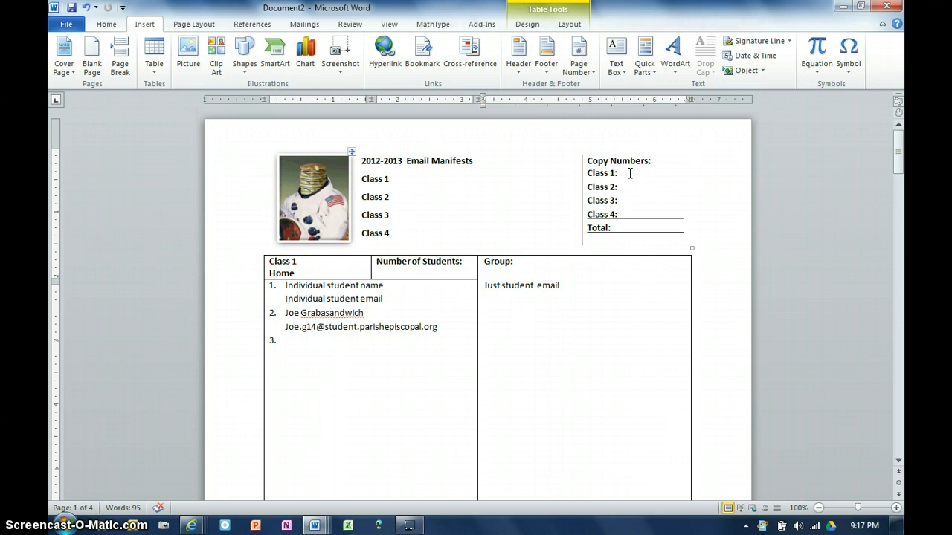
Step: Bookmark the title "2012-2013 Email Manifests" at the start of the document with the name Home
{"action": "left_click", "coordinate": [630, 173]}
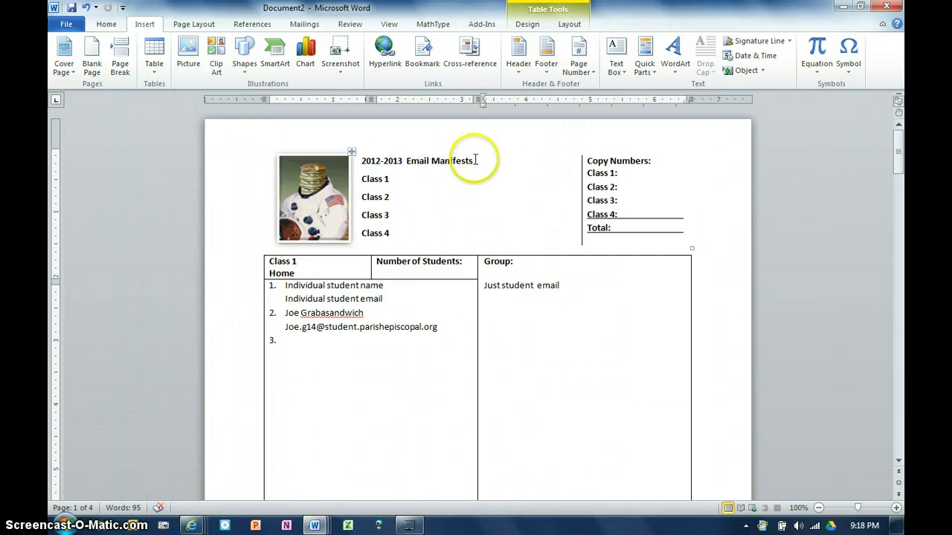
{"action": "left_click_drag", "start_coordinate": [473, 161], "coordinate": [365, 170]}
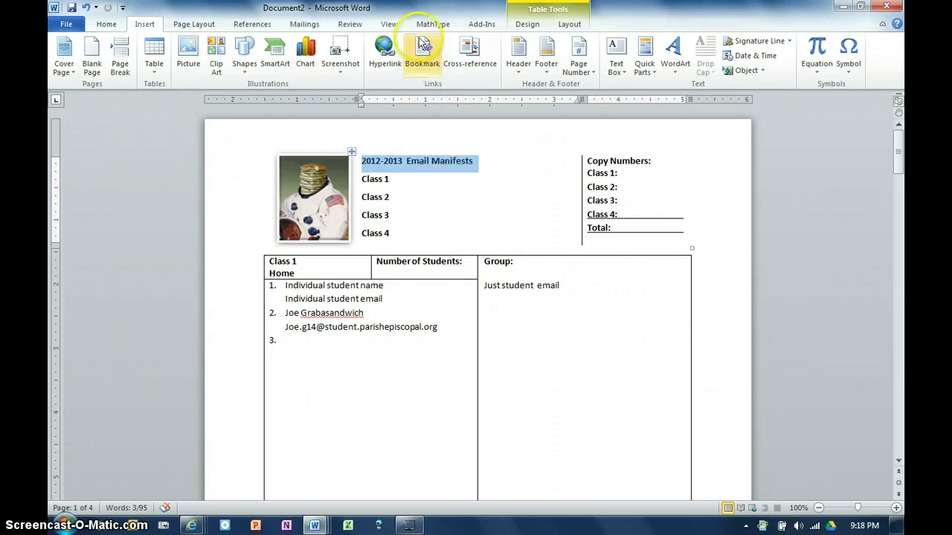
{"action": "left_click", "coordinate": [421, 62]}
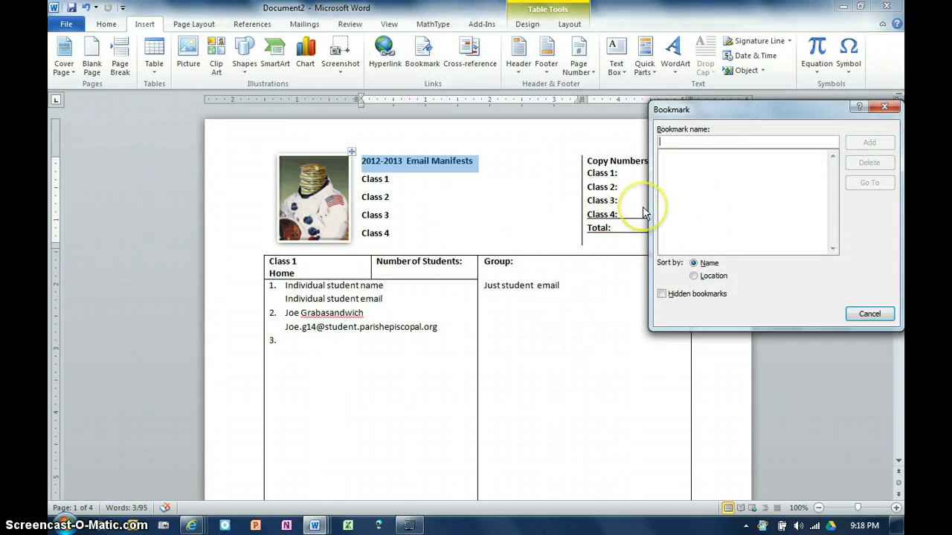
{"action": "type", "text": "Home"}
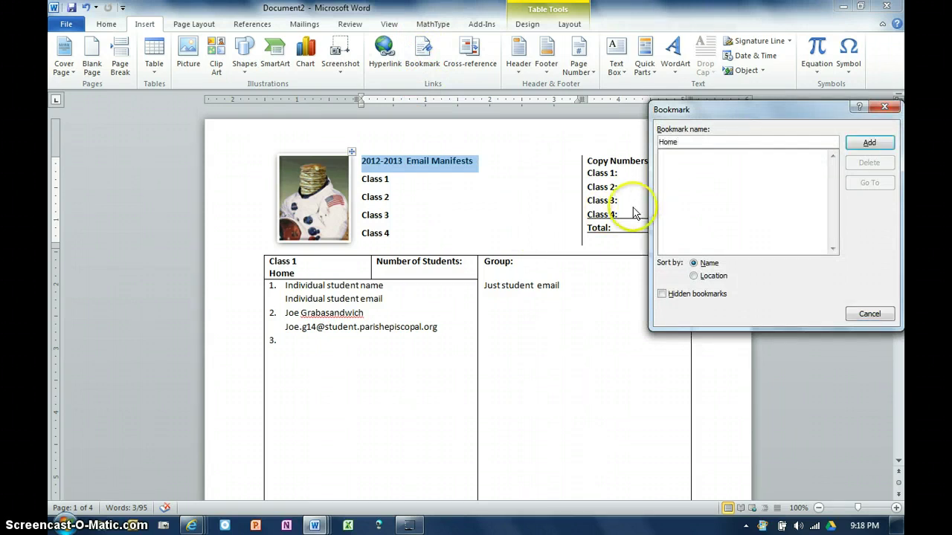
{"action": "left_click", "coordinate": [867, 148]}
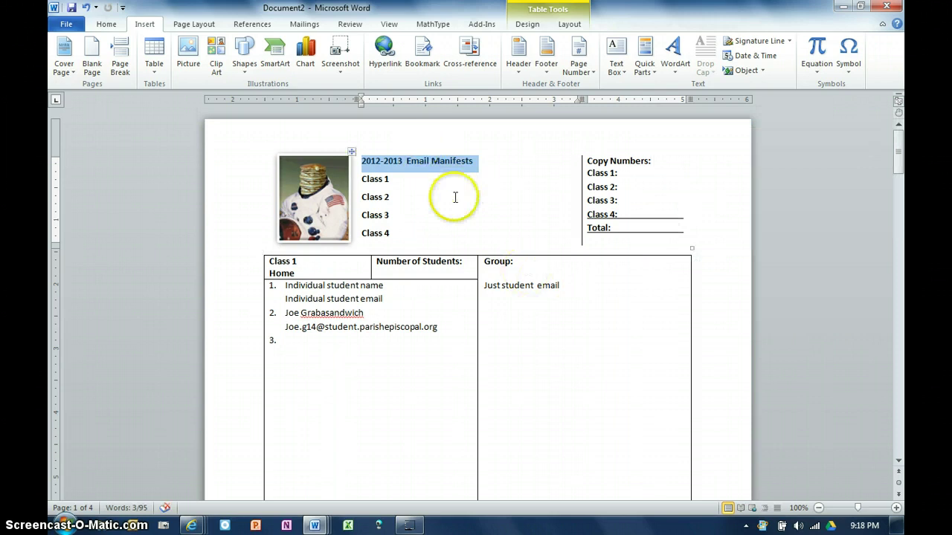
{"action": "left_click", "coordinate": [455, 197]}
Step: Hyperlink the word "Home" under the Class 1 table heading to the Home bookmark in this document
{"action": "left_click_drag", "start_coordinate": [298, 273], "coordinate": [253, 277]}
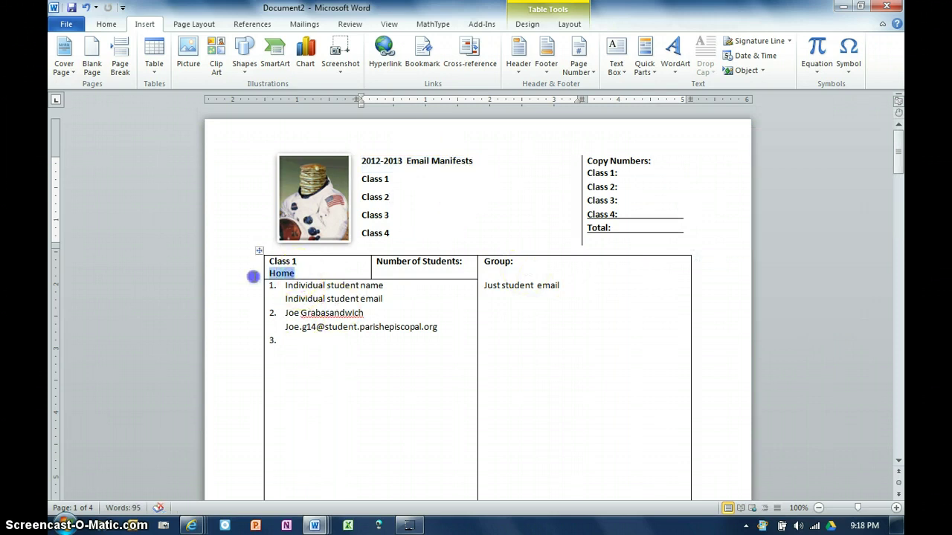
{"action": "left_click", "coordinate": [384, 54]}
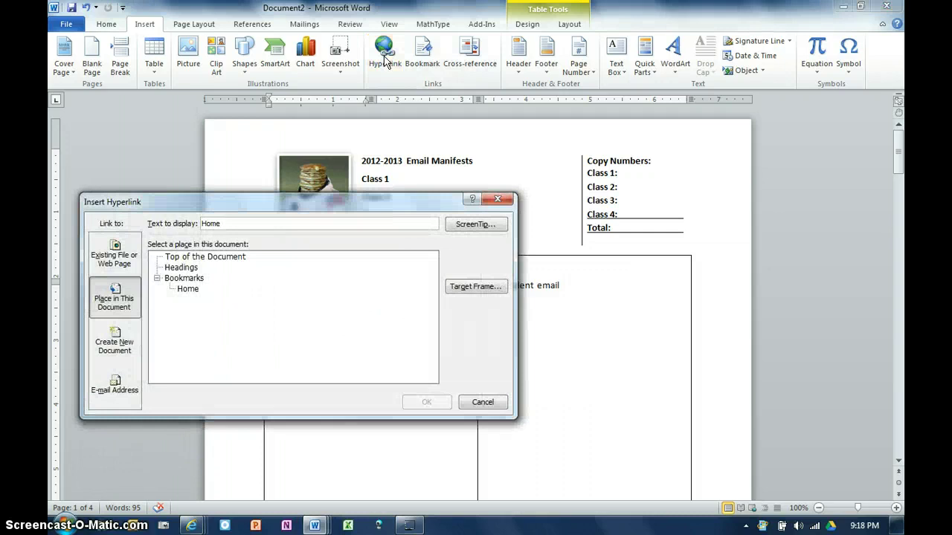
{"action": "left_click", "coordinate": [187, 290]}
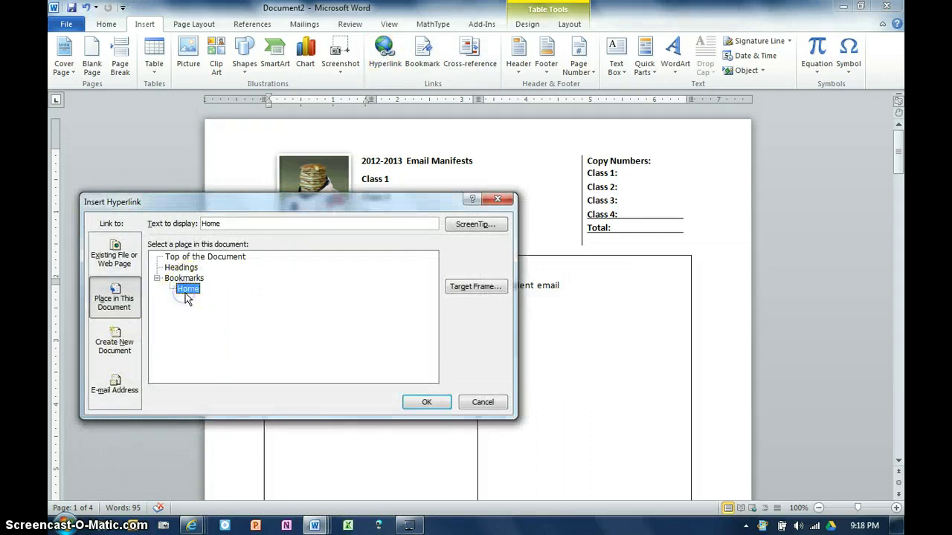
{"action": "left_click", "coordinate": [427, 402]}
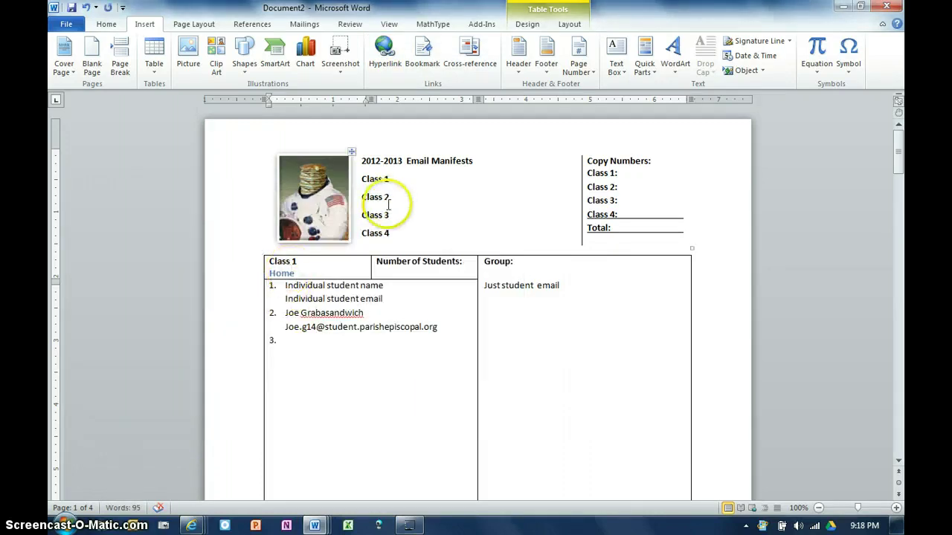
{"action": "left_click", "coordinate": [303, 273]}
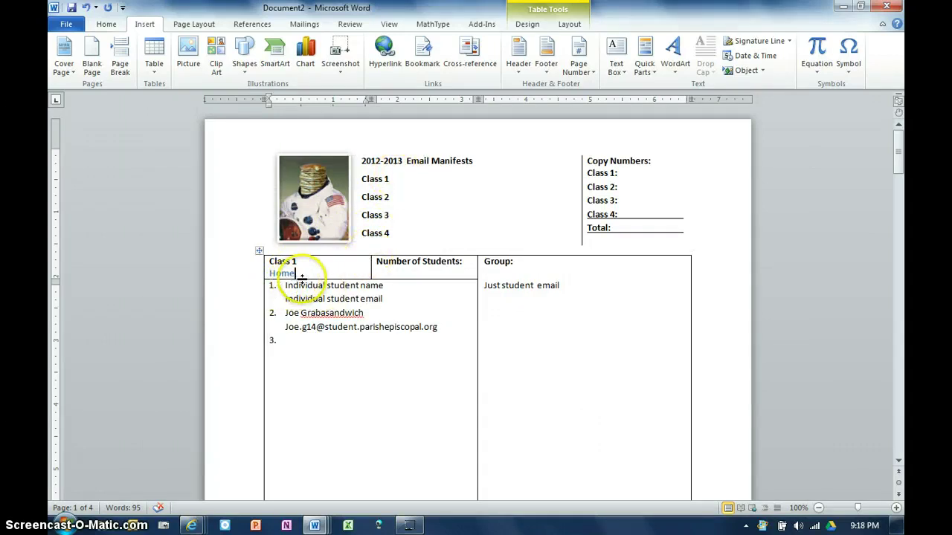
Step: Hyperlink the word "Home" under the Class 2 table heading to the Home bookmark, and follow the link to test it
{"action": "scroll", "coordinate": [321, 298], "scroll_direction": "down", "scroll_amount": 12}
{"action": "scroll", "coordinate": [329, 322], "scroll_direction": "down", "scroll_amount": 3}
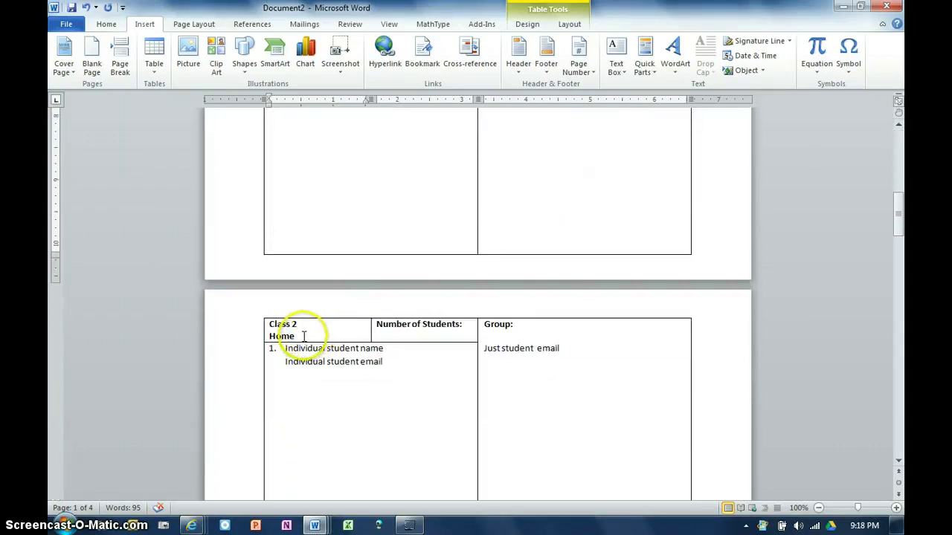
{"action": "left_click_drag", "start_coordinate": [302, 336], "coordinate": [263, 341]}
{"action": "left_click", "coordinate": [383, 50]}
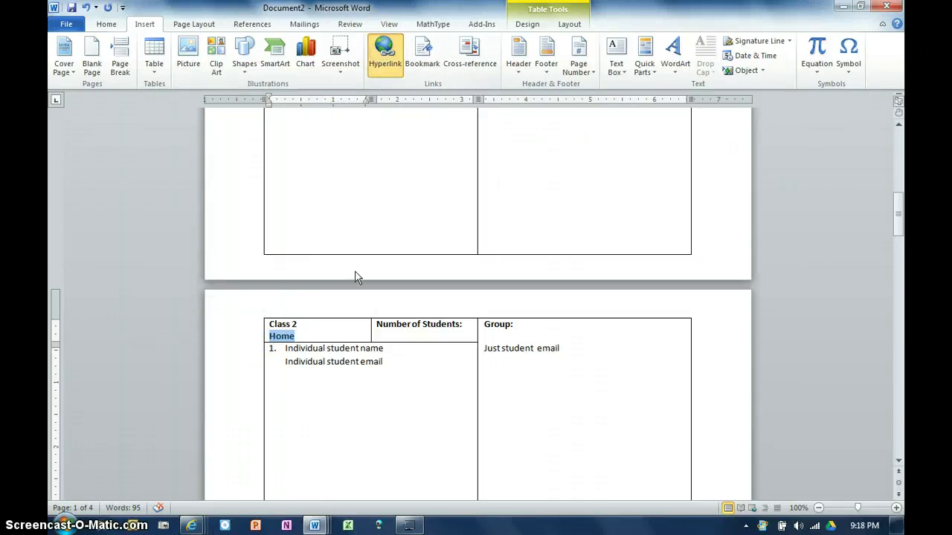
{"action": "left_click", "coordinate": [187, 288]}
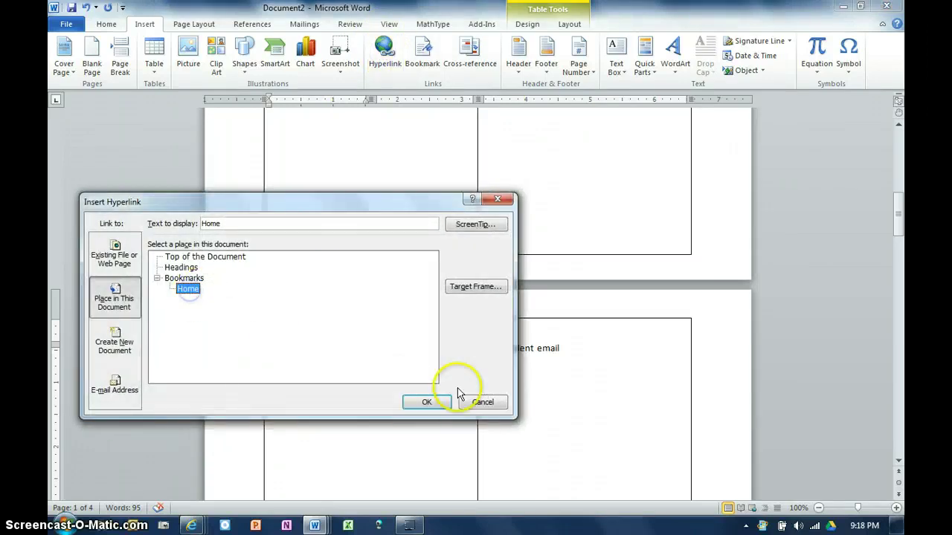
{"action": "left_click", "coordinate": [434, 401]}
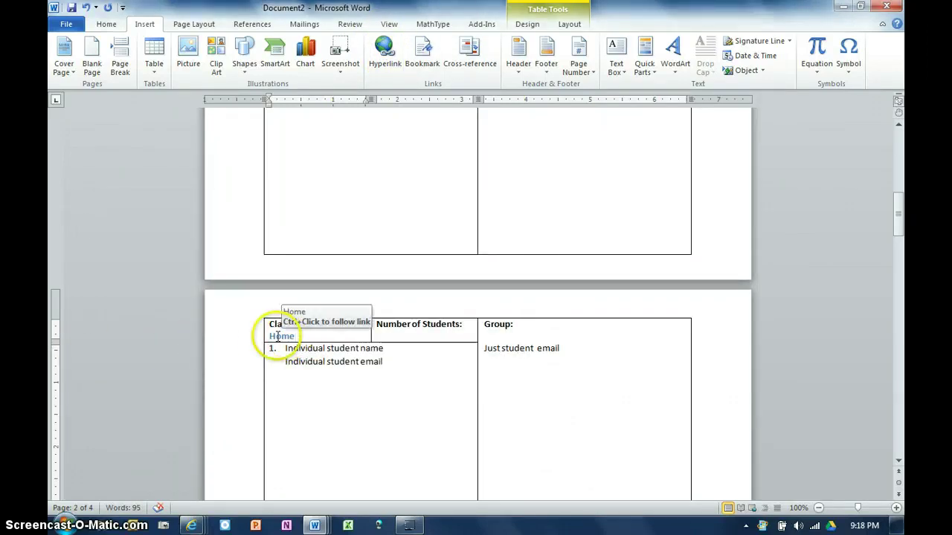
{"action": "left_click", "coordinate": [280, 336], "text": "ctrl"}
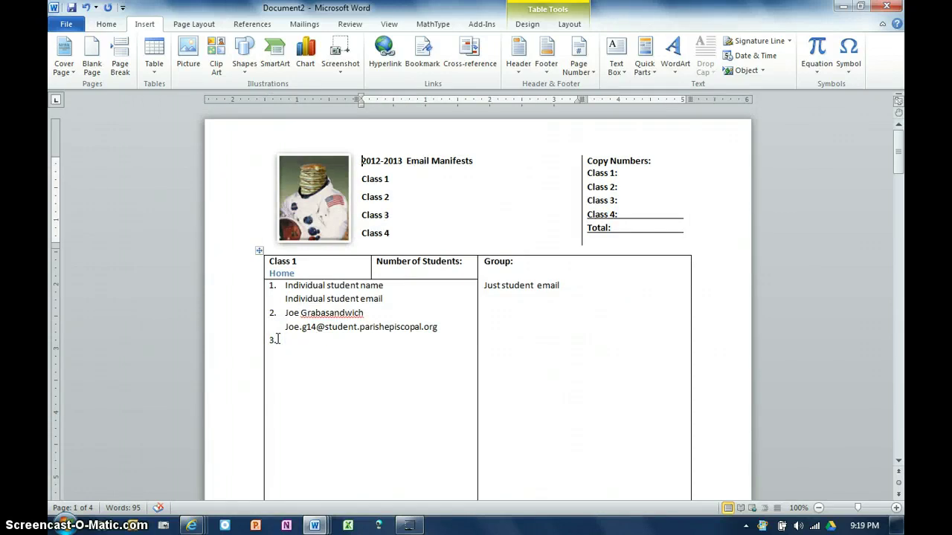
Step: Bookmark the "Class 1" heading in the first class table with the name Class1
{"action": "left_click_drag", "start_coordinate": [299, 261], "coordinate": [269, 261]}
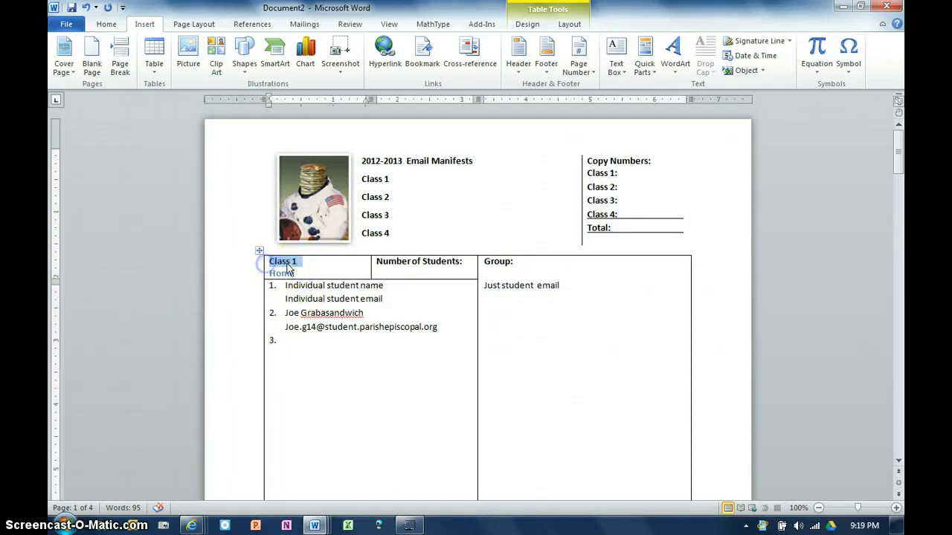
{"action": "left_click", "coordinate": [423, 58]}
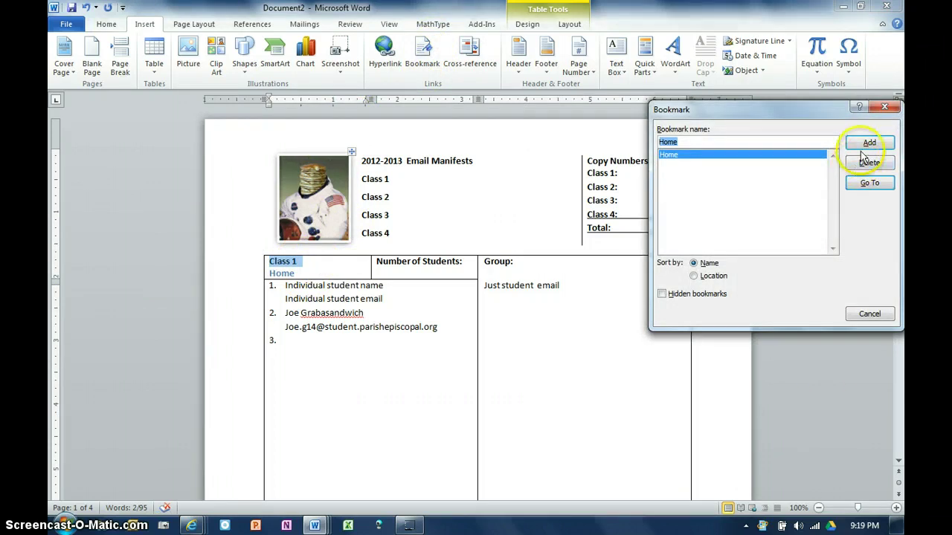
{"action": "type", "text": "Class1"}
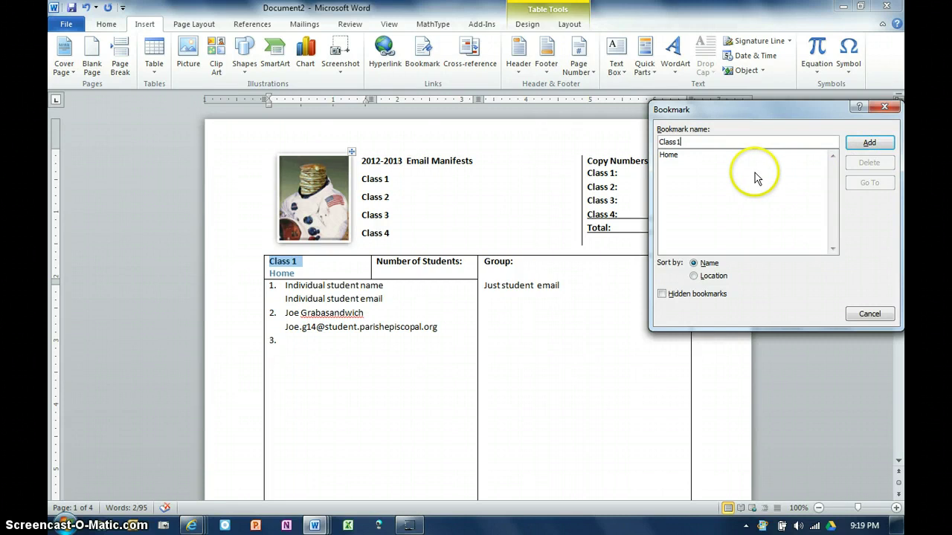
{"action": "left_click", "coordinate": [869, 143]}
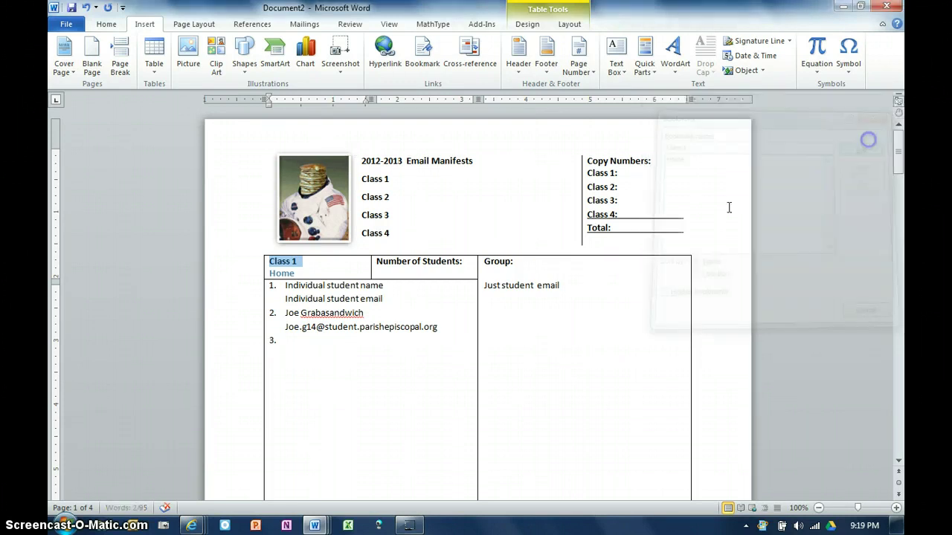
Step: Hyperlink the "Class 1" entry in the class list below the document title to the Class1 bookmark
{"action": "left_click_drag", "start_coordinate": [394, 181], "coordinate": [364, 182]}
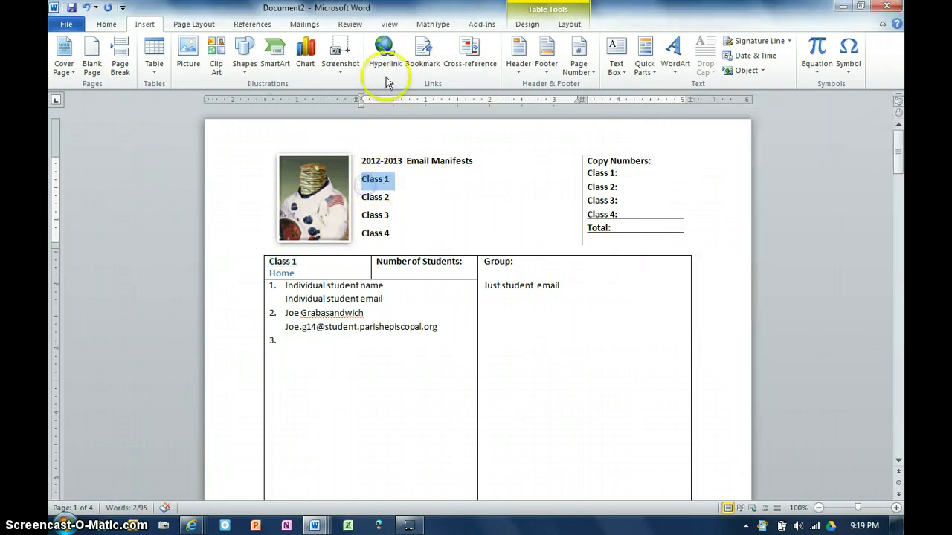
{"action": "left_click", "coordinate": [387, 60]}
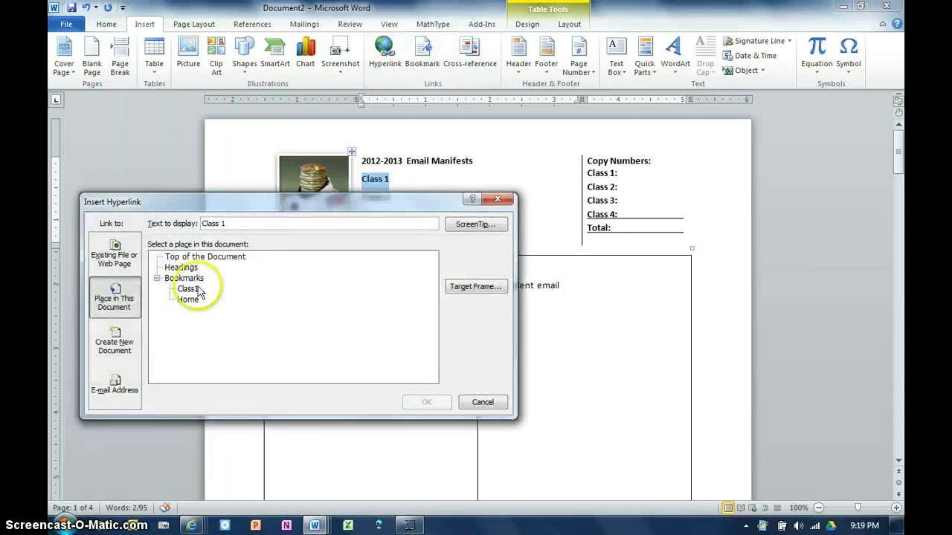
{"action": "left_click", "coordinate": [188, 290]}
{"action": "left_click", "coordinate": [426, 402]}
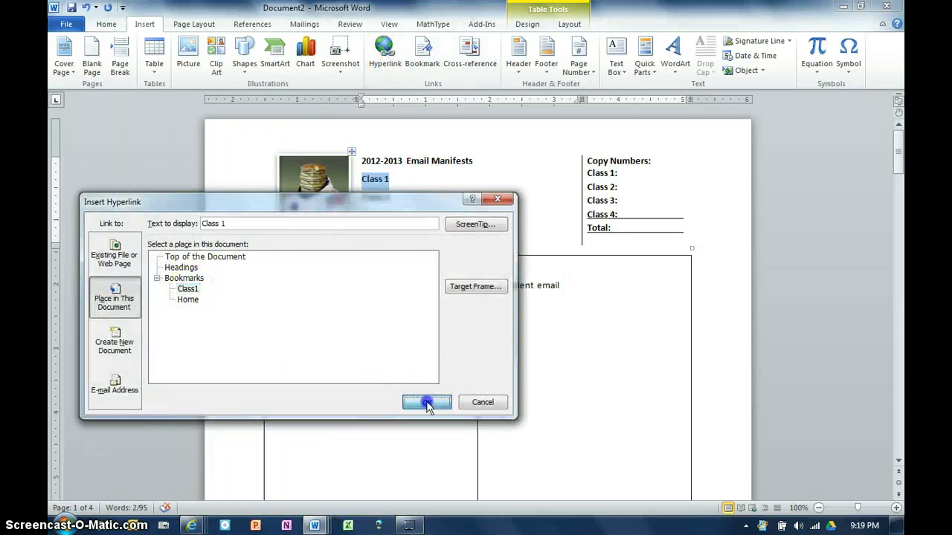
Step: Bookmark the "Class 2" heading in the table on the second page with the name Class2
{"action": "scroll", "coordinate": [404, 367], "scroll_direction": "down", "scroll_amount": 10}
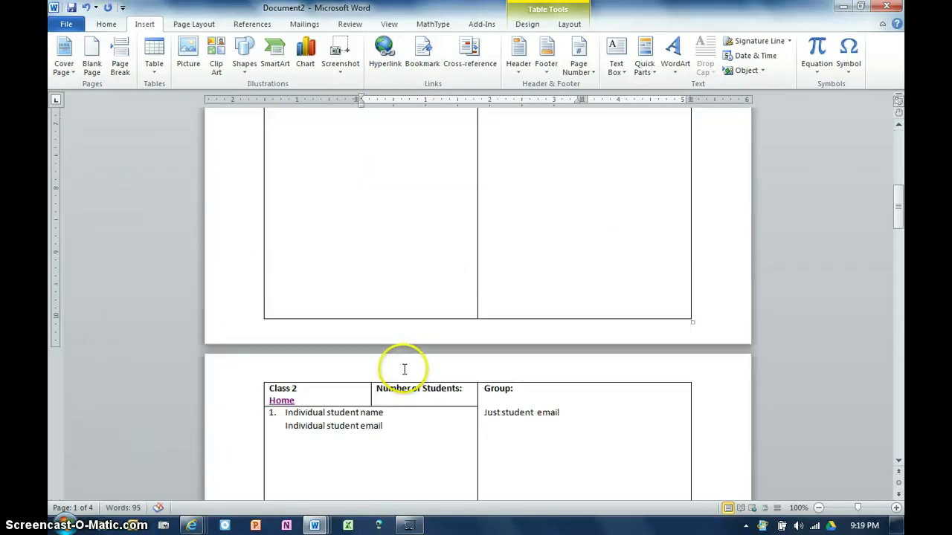
{"action": "left_click_drag", "start_coordinate": [302, 388], "coordinate": [267, 388]}
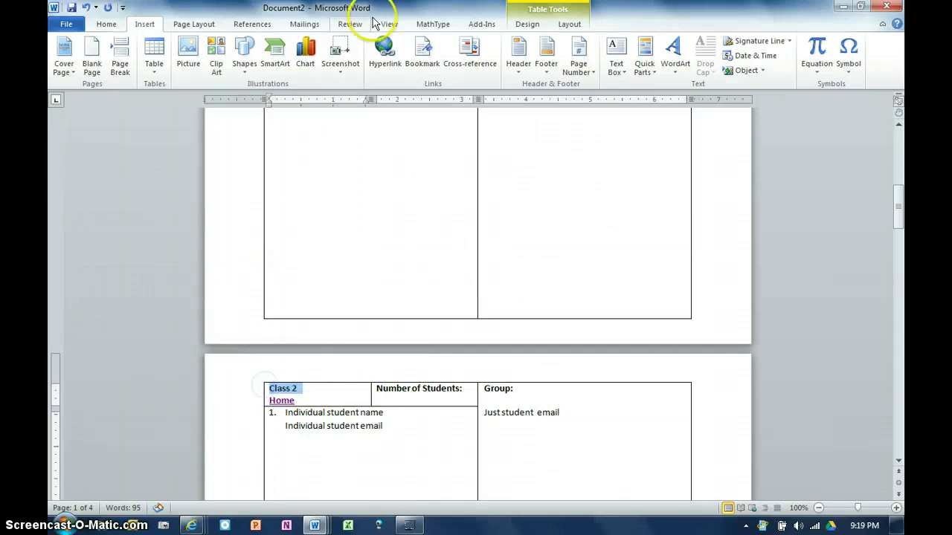
{"action": "left_click", "coordinate": [422, 55]}
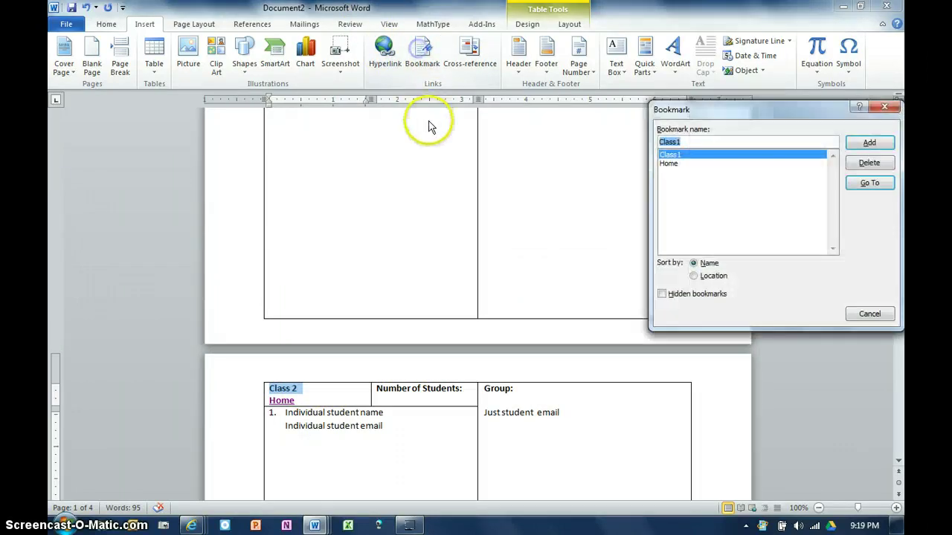
{"action": "type", "text": "Cl"}
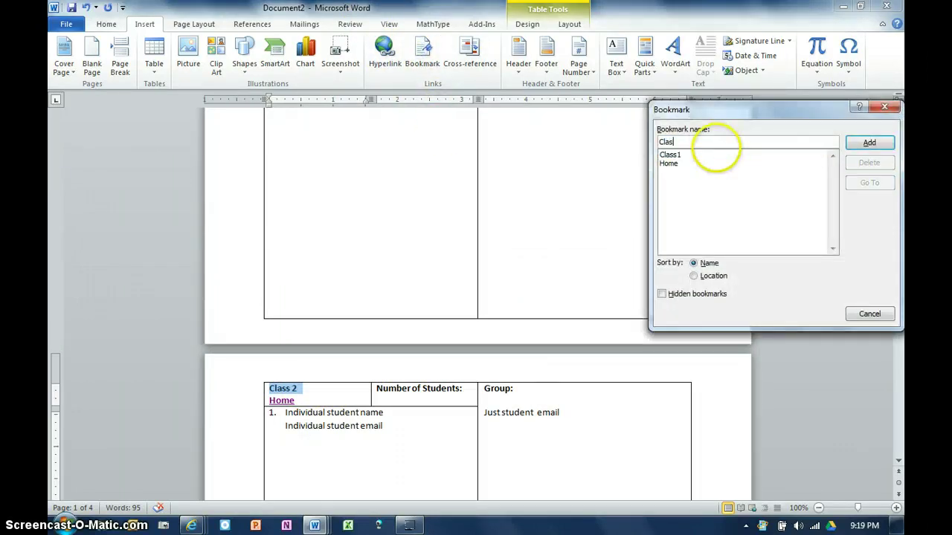
{"action": "left_click", "coordinate": [870, 142]}
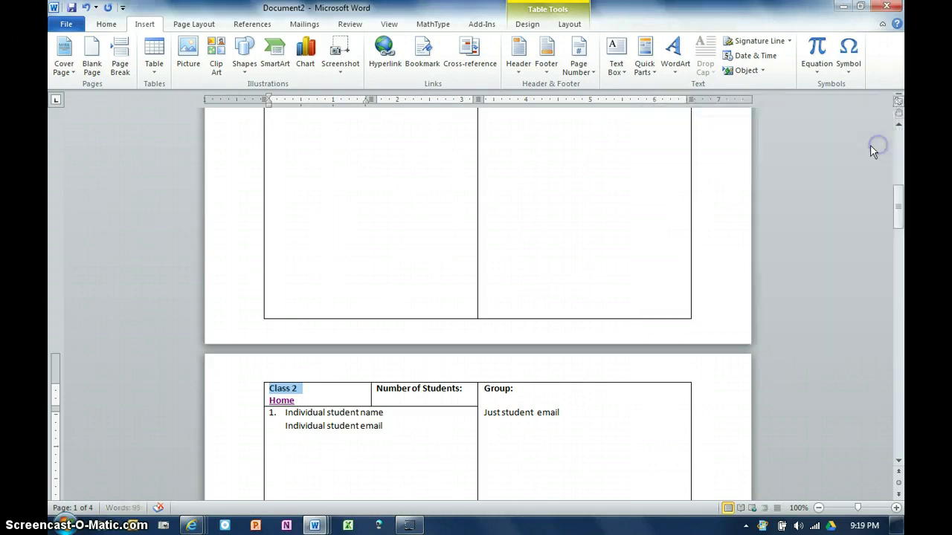
Step: Return to the class list through the Home link, hyperlink its "Class 2" entry to the Class2 bookmark, and follow the new link
{"action": "left_click", "coordinate": [281, 400], "text": "ctrl"}
{"action": "left_click_drag", "start_coordinate": [394, 197], "coordinate": [361, 197]}
{"action": "left_click", "coordinate": [384, 49]}
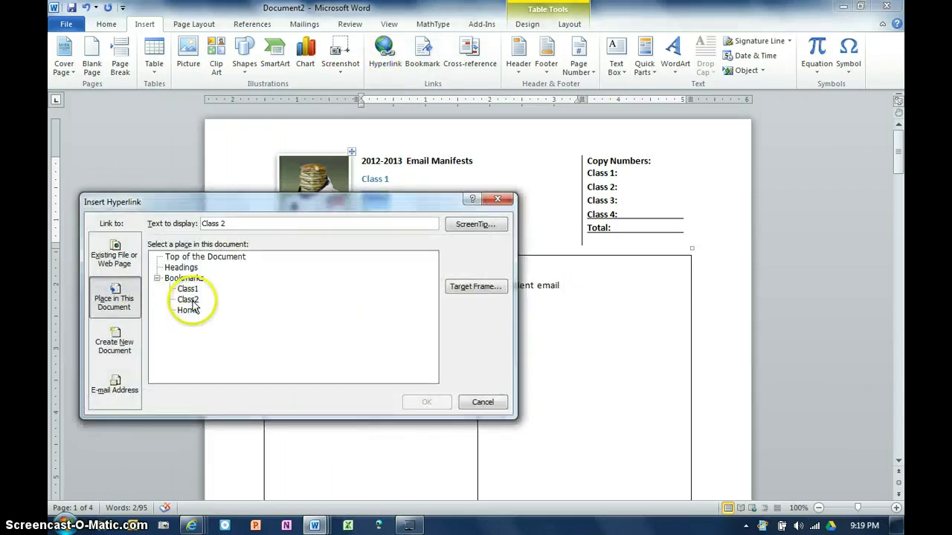
{"action": "left_click", "coordinate": [188, 299]}
{"action": "left_click", "coordinate": [426, 401]}
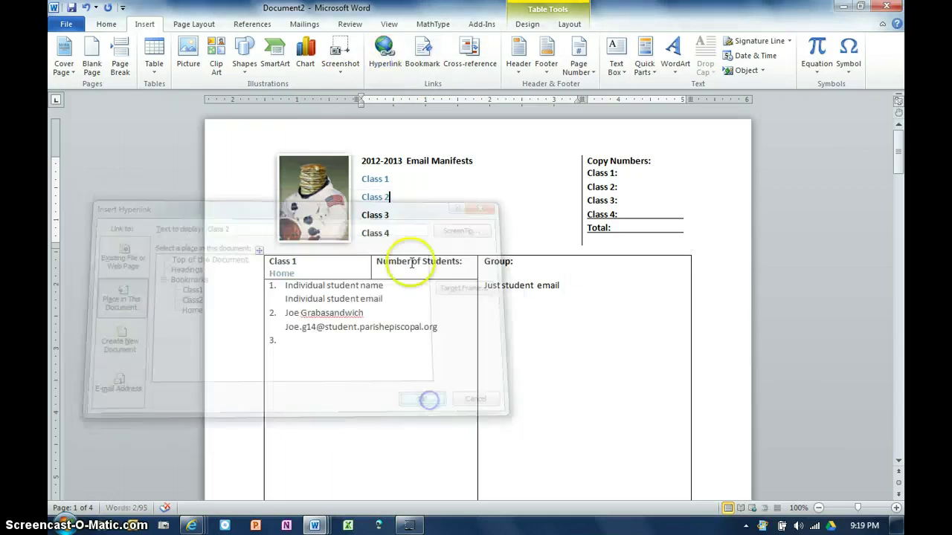
{"action": "left_click", "coordinate": [371, 196], "text": "ctrl"}
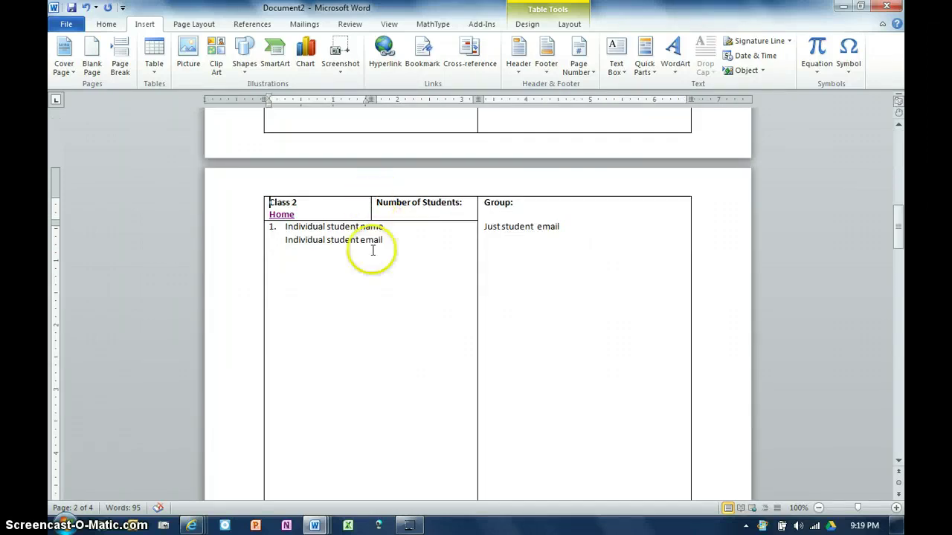
Step: Review the linked class list on the first page and the Class 1 and Class 2 table headings
{"action": "scroll", "coordinate": [436, 241], "scroll_direction": "up", "scroll_amount": 3}
{"action": "scroll", "coordinate": [412, 242], "scroll_direction": "down", "scroll_amount": 4}
{"action": "scroll", "coordinate": [412, 242], "scroll_direction": "down", "scroll_amount": 9}
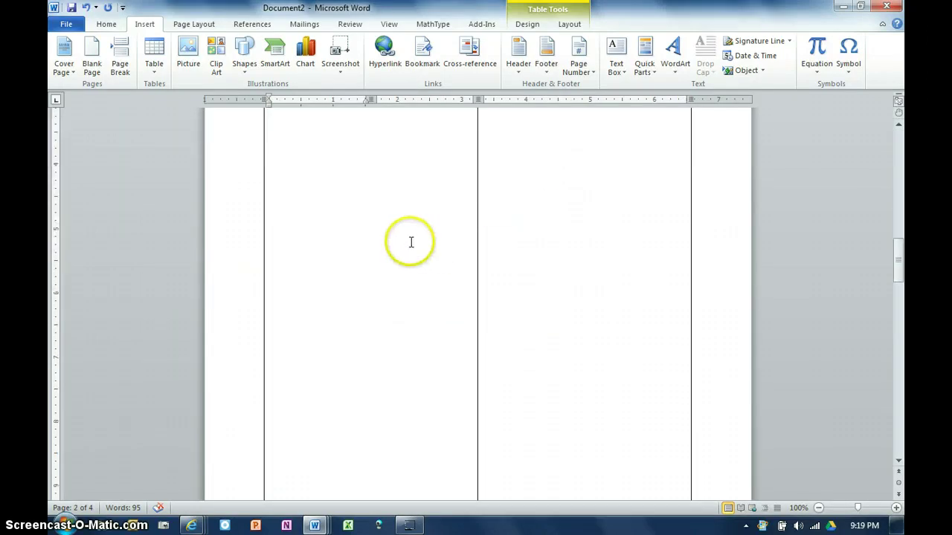
{"action": "scroll", "coordinate": [410, 245], "scroll_direction": "up", "scroll_amount": 8}
{"action": "scroll", "coordinate": [409, 249], "scroll_direction": "up", "scroll_amount": 15}
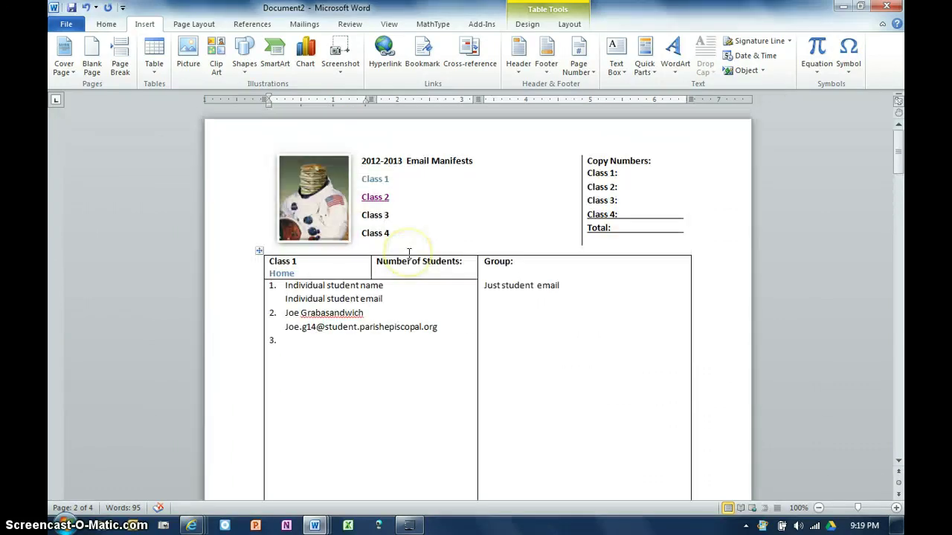
{"action": "scroll", "coordinate": [409, 257], "scroll_direction": "down", "scroll_amount": 1}
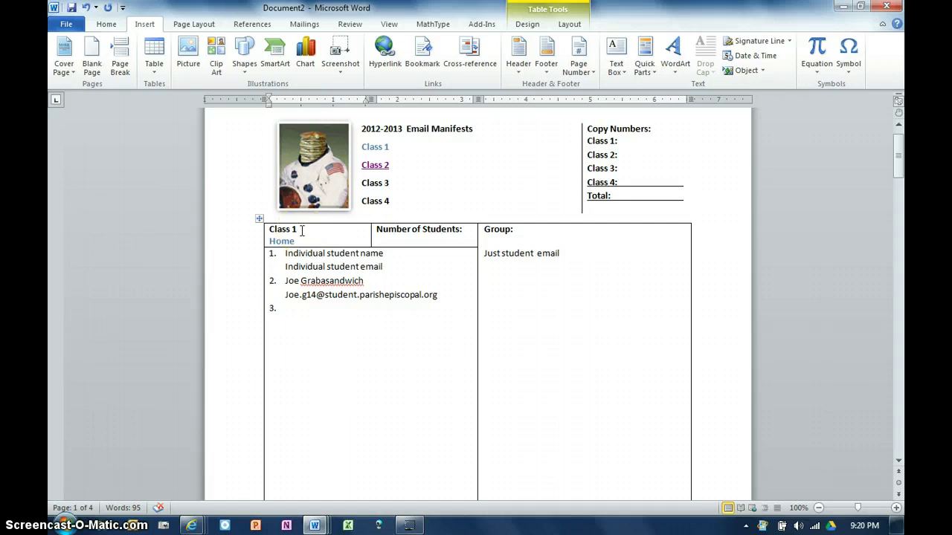
{"action": "scroll", "coordinate": [302, 231], "scroll_direction": "down", "scroll_amount": 10}
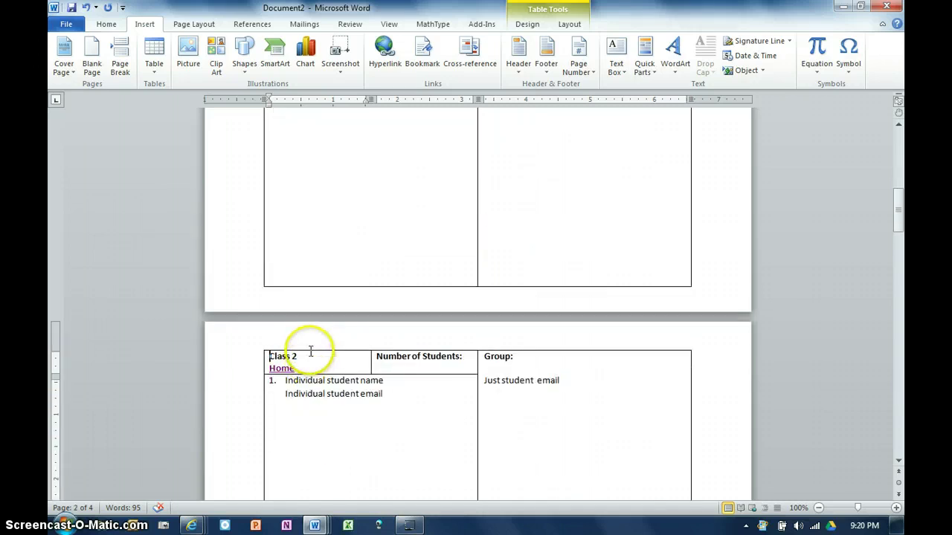
{"action": "scroll", "coordinate": [308, 360], "scroll_direction": "up", "scroll_amount": 10}
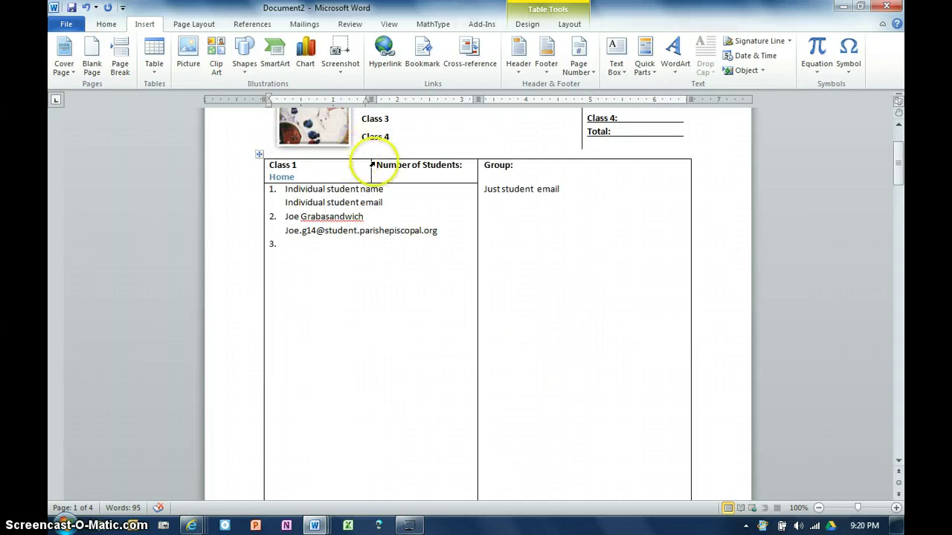
Step: Examine the Class 1 table's student count field, numbered student entries and group email column, and compare its layout with the Class 2 table
{"action": "left_click", "coordinate": [457, 168]}
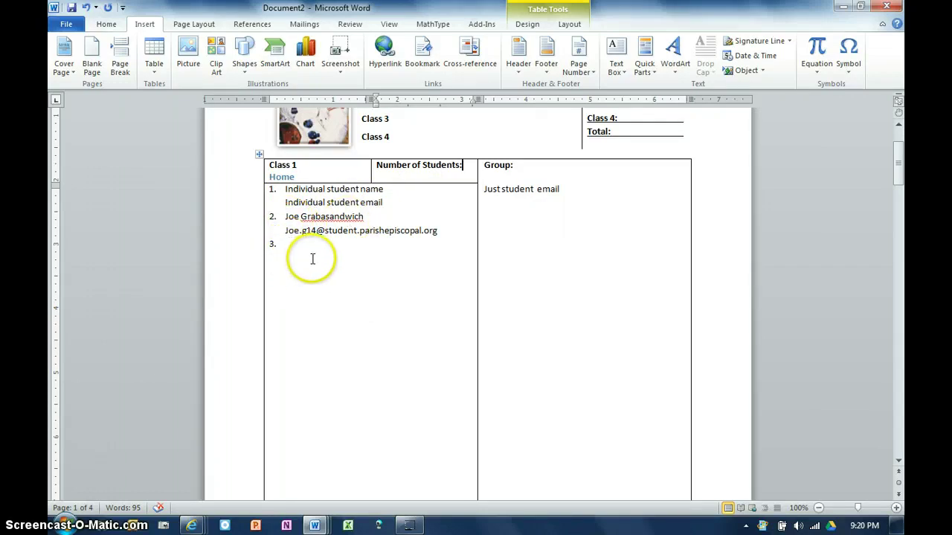
{"action": "left_click_drag", "start_coordinate": [438, 230], "coordinate": [327, 230]}
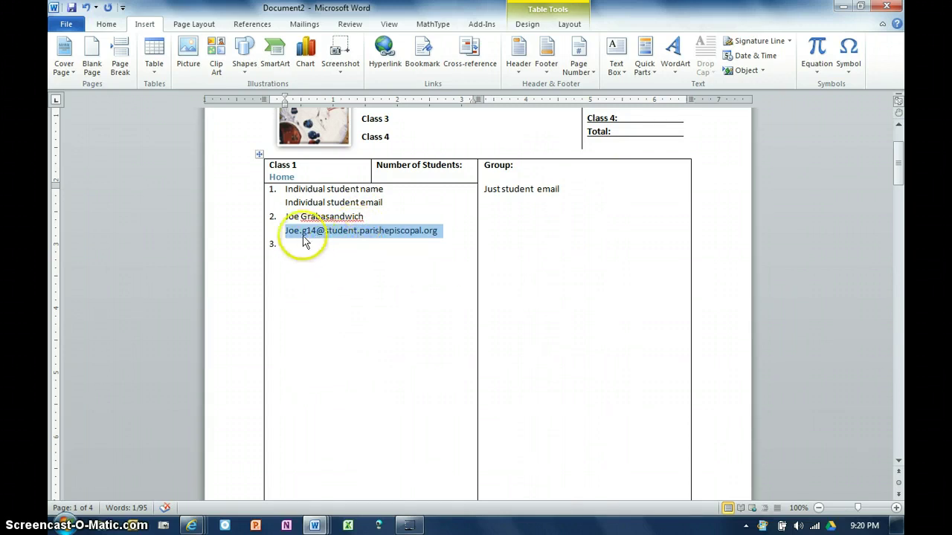
{"action": "scroll", "coordinate": [300, 223], "scroll_direction": "down", "scroll_amount": 10}
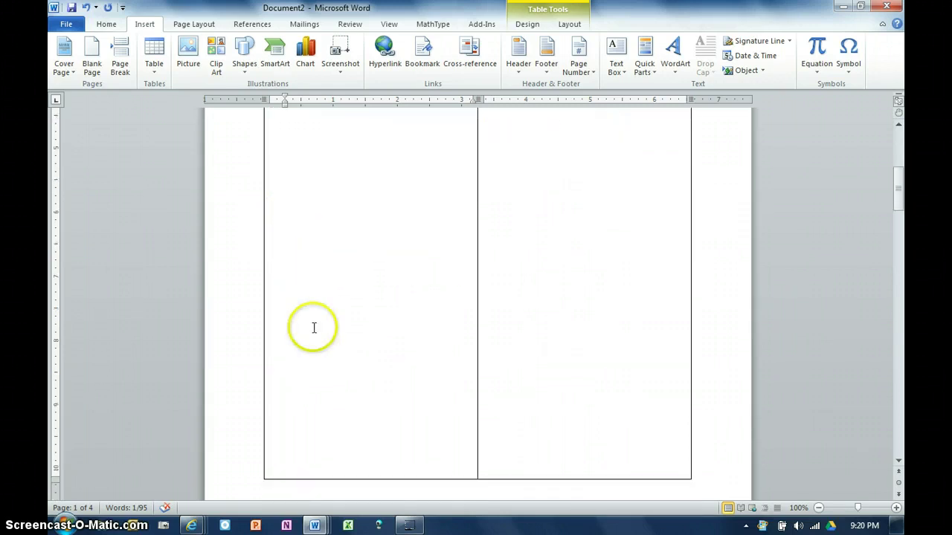
{"action": "scroll", "coordinate": [328, 339], "scroll_direction": "up", "scroll_amount": 10}
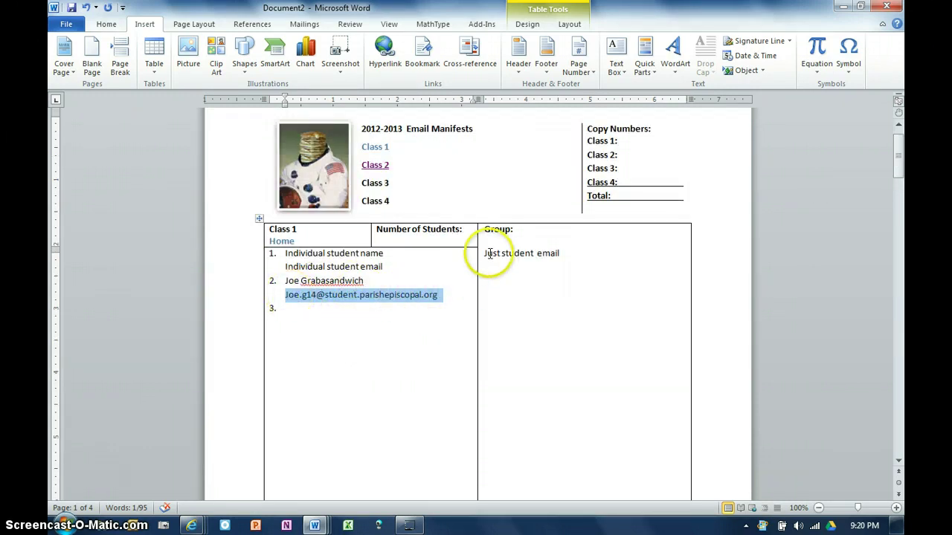
{"action": "left_click_drag", "start_coordinate": [485, 254], "coordinate": [620, 476]}
{"action": "scroll", "coordinate": [620, 476], "scroll_direction": "down", "scroll_amount": 1}
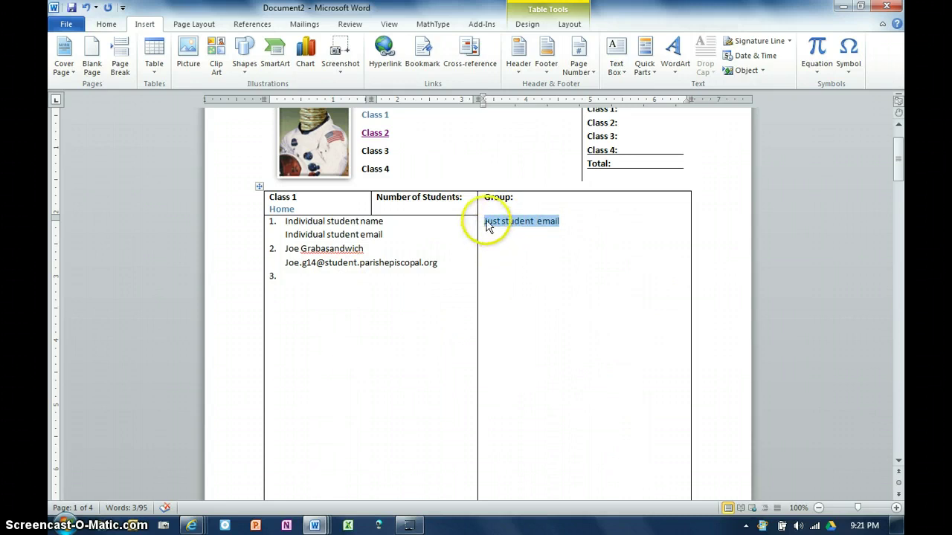
{"action": "left_click_drag", "start_coordinate": [485, 220], "coordinate": [629, 414]}
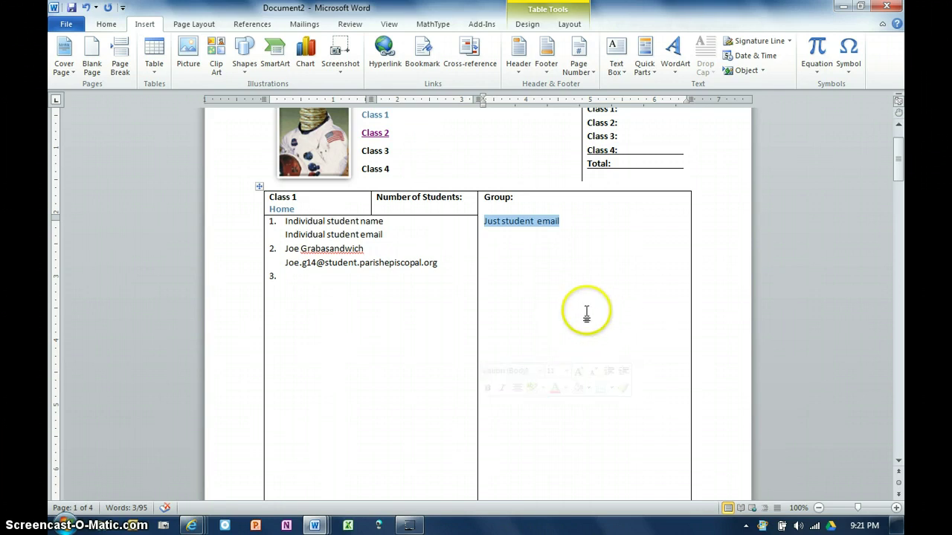
{"action": "scroll", "coordinate": [580, 298], "scroll_direction": "down", "scroll_amount": 3}
{"action": "scroll", "coordinate": [576, 293], "scroll_direction": "up", "scroll_amount": 4}
{"action": "scroll", "coordinate": [495, 274], "scroll_direction": "down", "scroll_amount": 12}
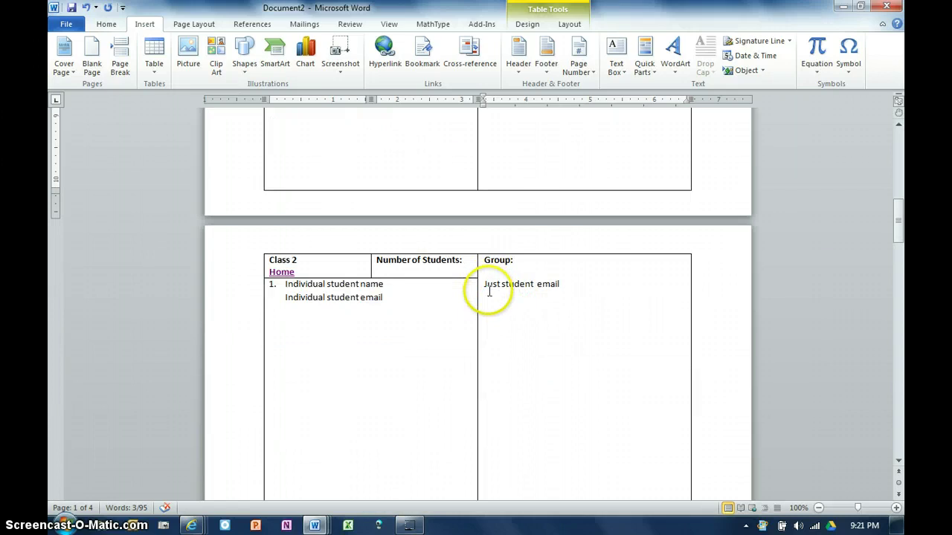
{"action": "scroll", "coordinate": [490, 297], "scroll_direction": "down", "scroll_amount": 5}
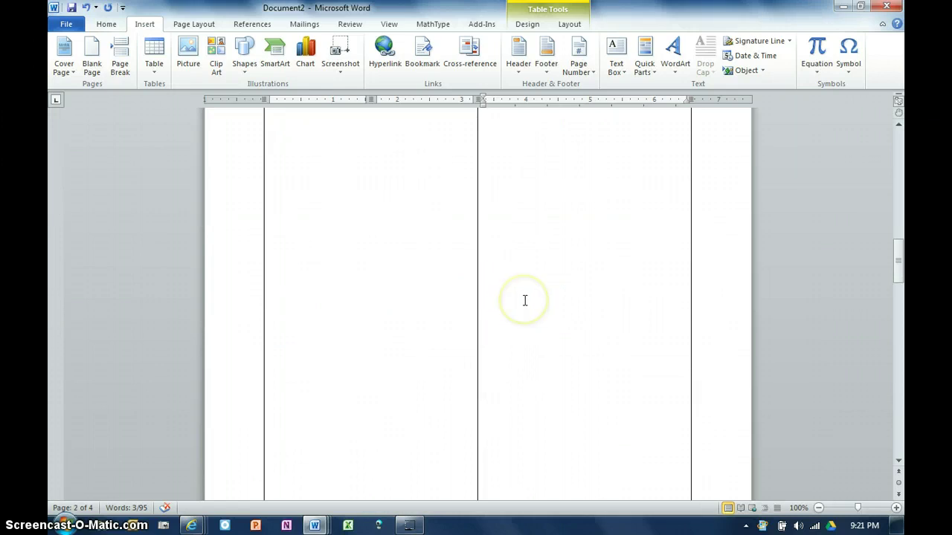
{"action": "scroll", "coordinate": [526, 301], "scroll_direction": "up", "scroll_amount": 17}
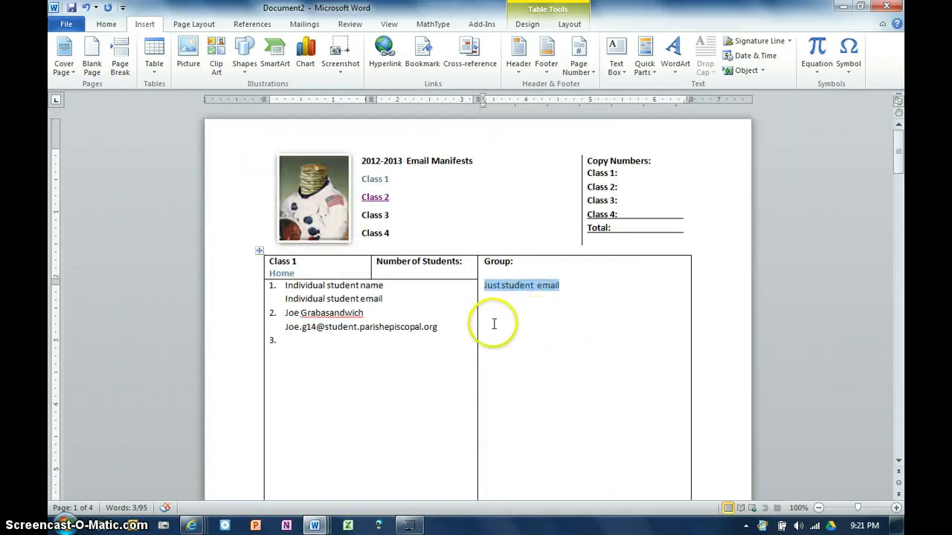
{"action": "left_click_drag", "start_coordinate": [286, 287], "coordinate": [334, 384]}
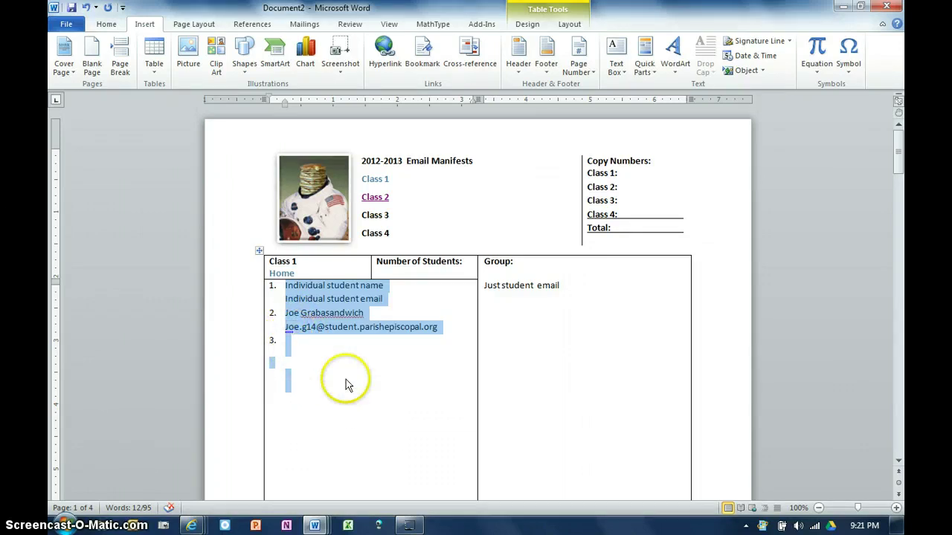
{"action": "left_click", "coordinate": [295, 346]}
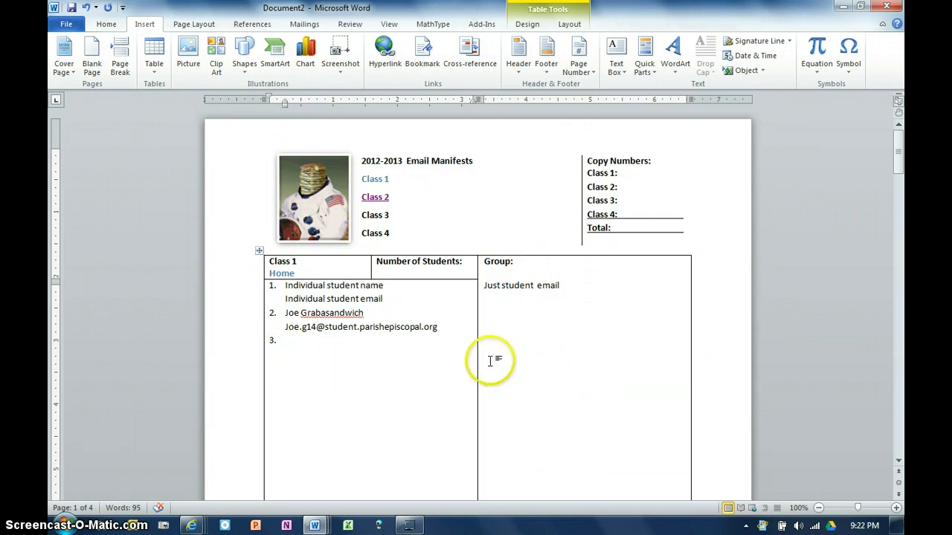
{"action": "mouse_move", "coordinate": [410, 530]}
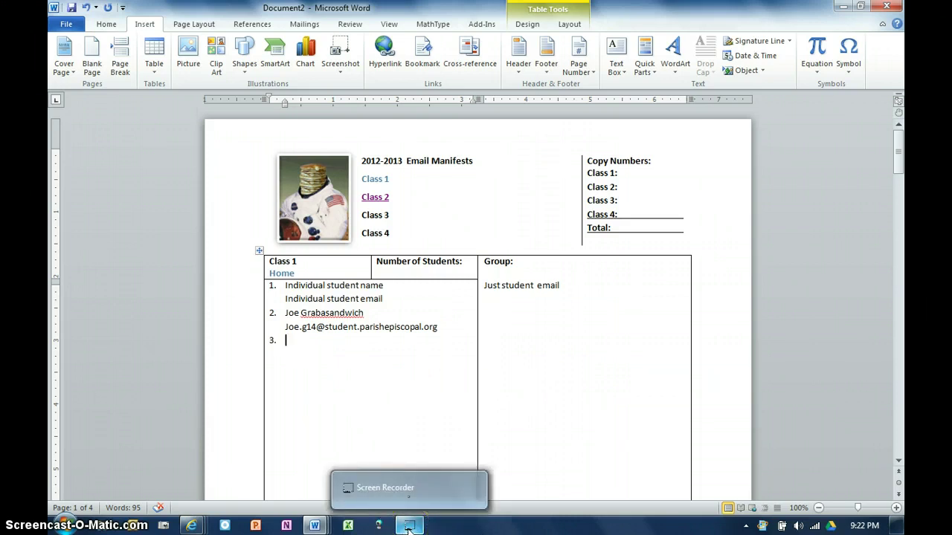
{"action": "left_click", "coordinate": [409, 530]}
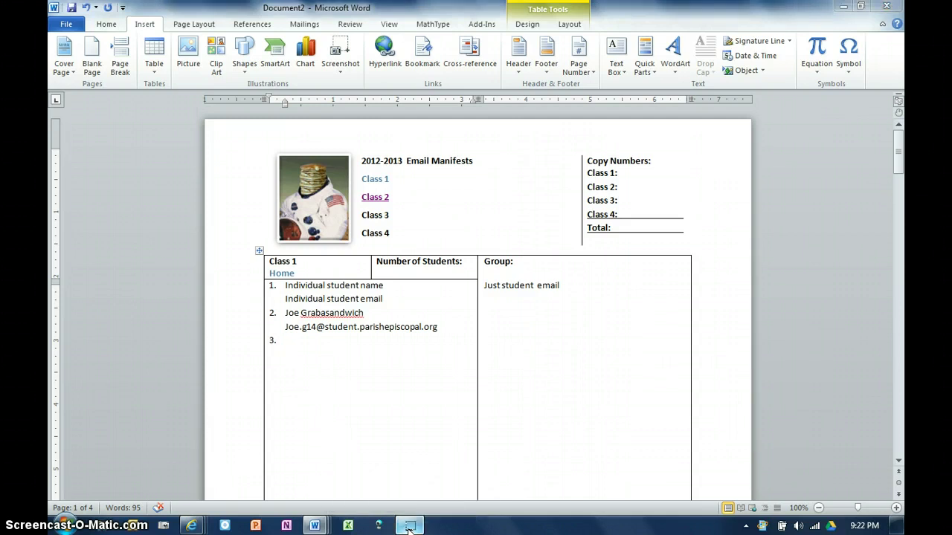